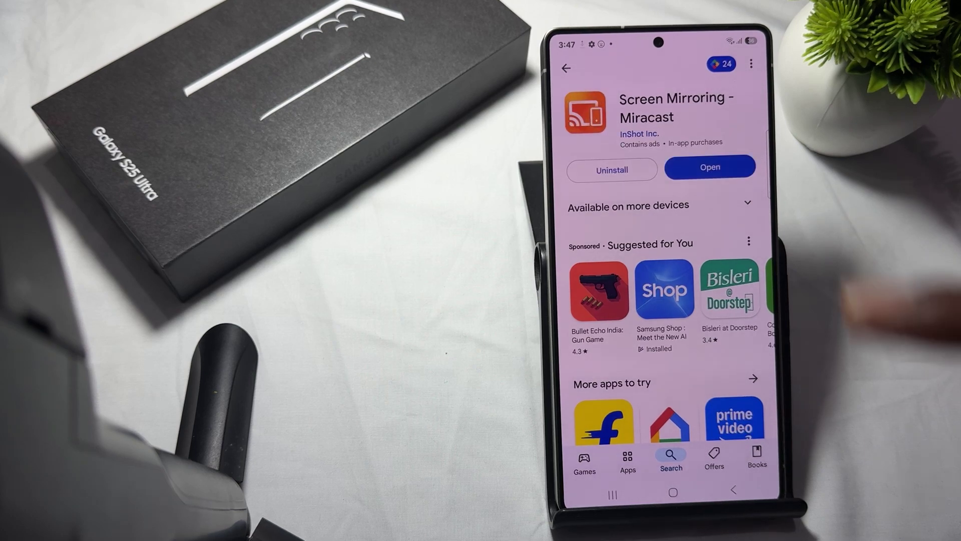
- Launch Screen Mirroring - Miracast from its Play Store page
{"action": "left_click", "coordinate": [710, 167]}
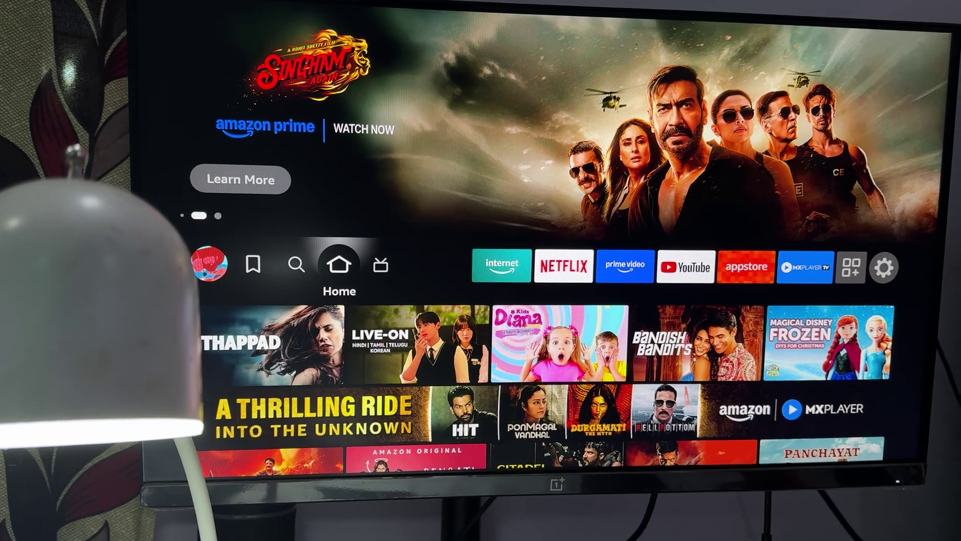
- Move to the Fire TV settings grid, then summon the quick-access panel with Home
{"action": "key", "text": "Right"}
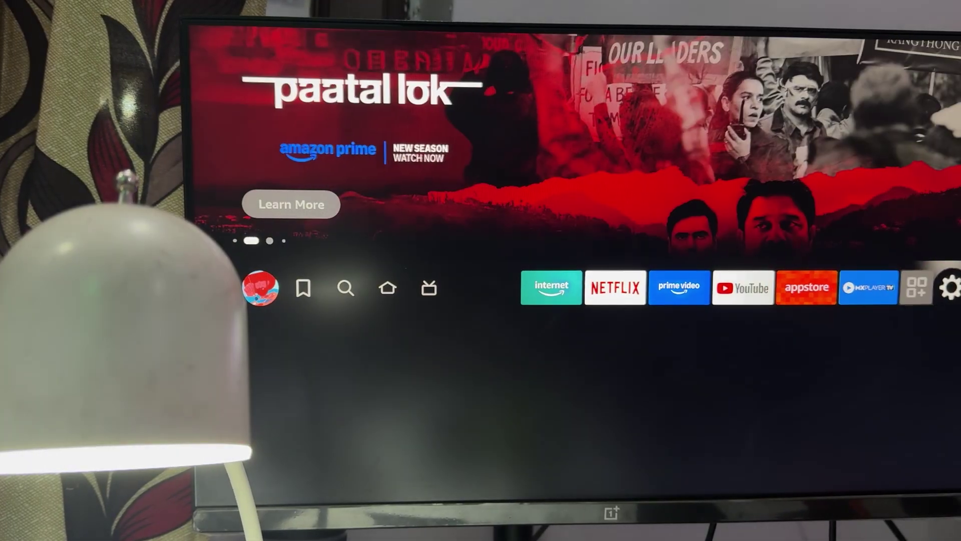
{"action": "key", "text": "Right"}
{"action": "key", "text": "Right"}
{"action": "key", "text": "Right"}
{"action": "key", "text": "Down"}
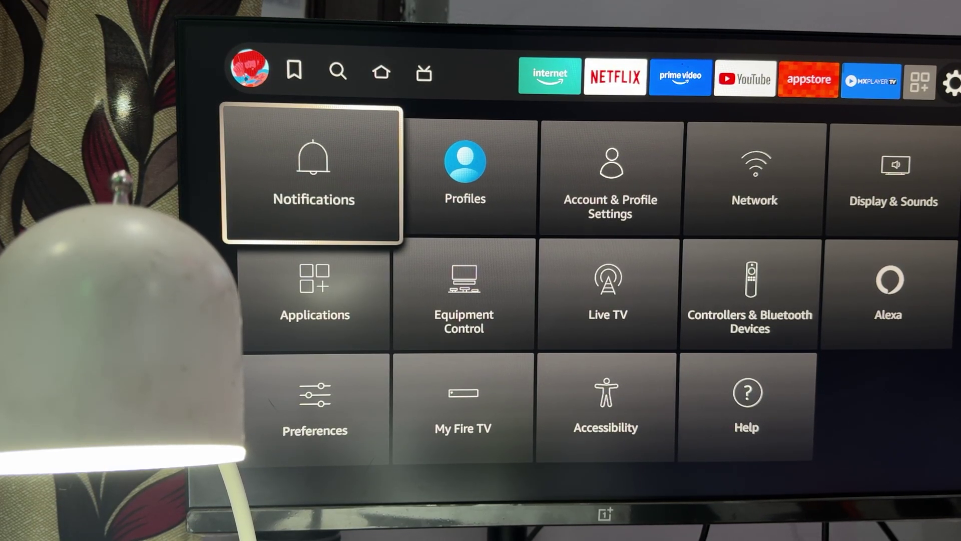
{"action": "key", "text": "Home"}
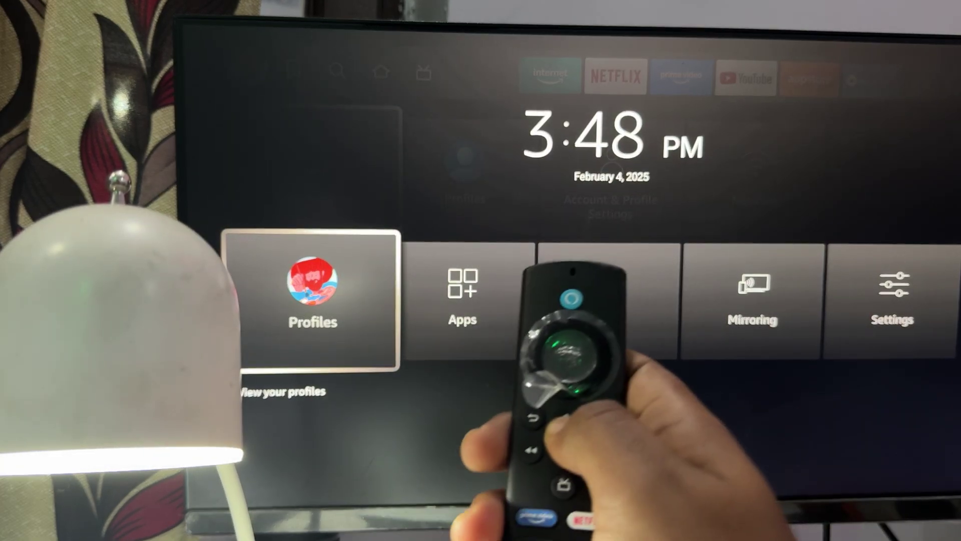
- Choose Mirroring in the Fire TV quick-access panel
{"action": "key", "text": "Right"}
{"action": "key", "text": "Right"}
{"action": "key", "text": "Right"}
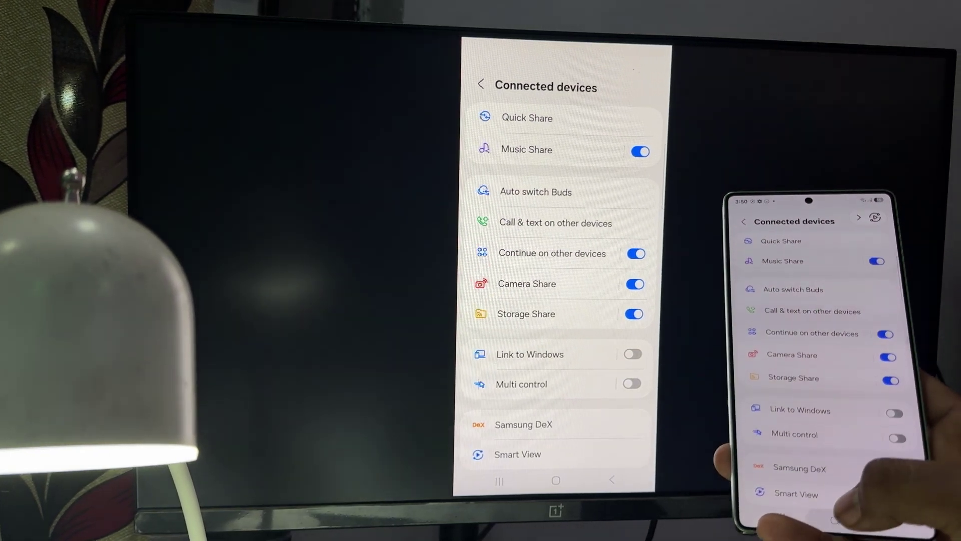
- From the phone's home screen, launch YouTube from the Google folder in the app drawer
{"action": "left_click", "coordinate": [557, 481]}
{"action": "left_click_drag", "start_coordinate": [552, 421], "coordinate": [553, 225]}
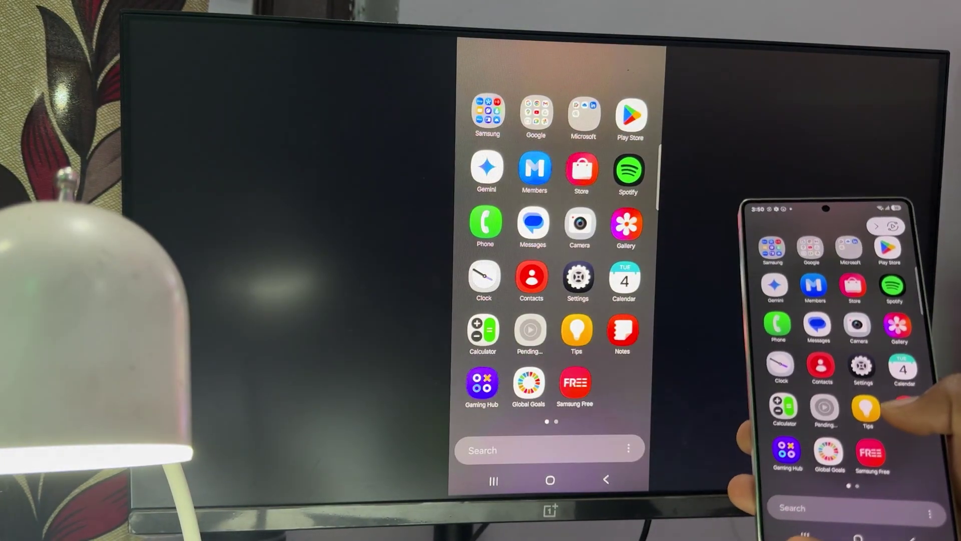
{"action": "mouse_move", "coordinate": [624, 300]}
{"action": "left_mouse_down"}
{"action": "mouse_move", "coordinate": [489, 301]}
{"action": "mouse_move", "coordinate": [624, 301]}
{"action": "left_mouse_up"}
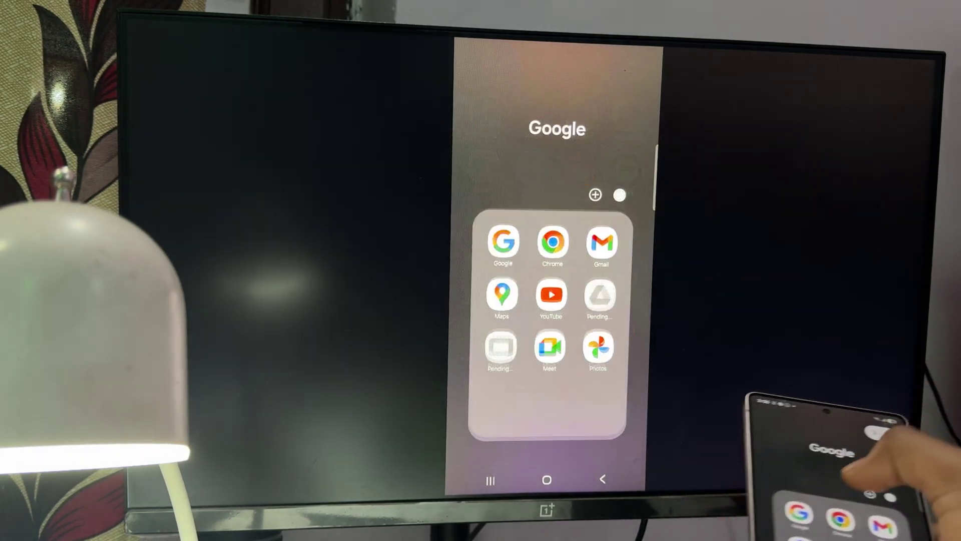
{"action": "left_click", "coordinate": [552, 295]}
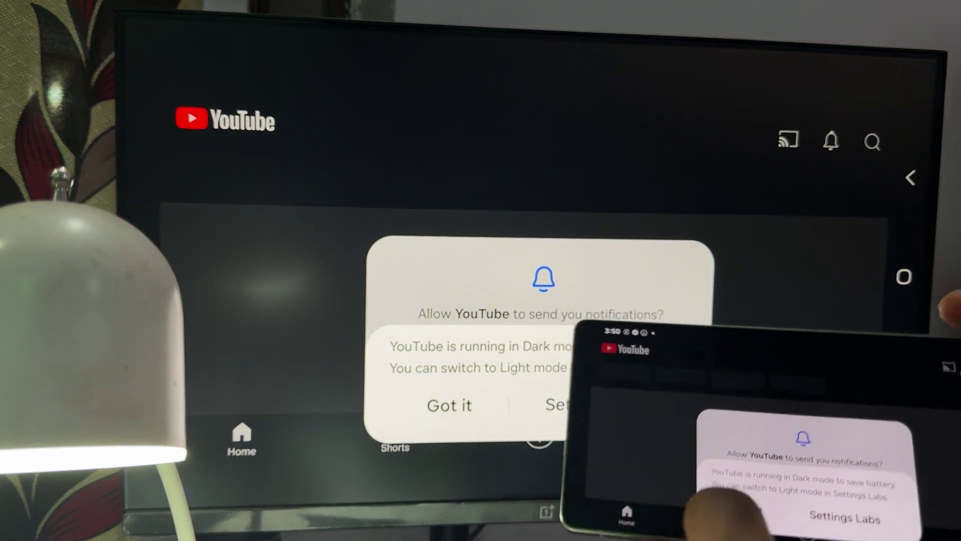
- Dismiss YouTube's Dark mode notice and notifications prompt, then return the phone home
{"action": "left_click", "coordinate": [449, 404]}
{"action": "left_click", "coordinate": [534, 355]}
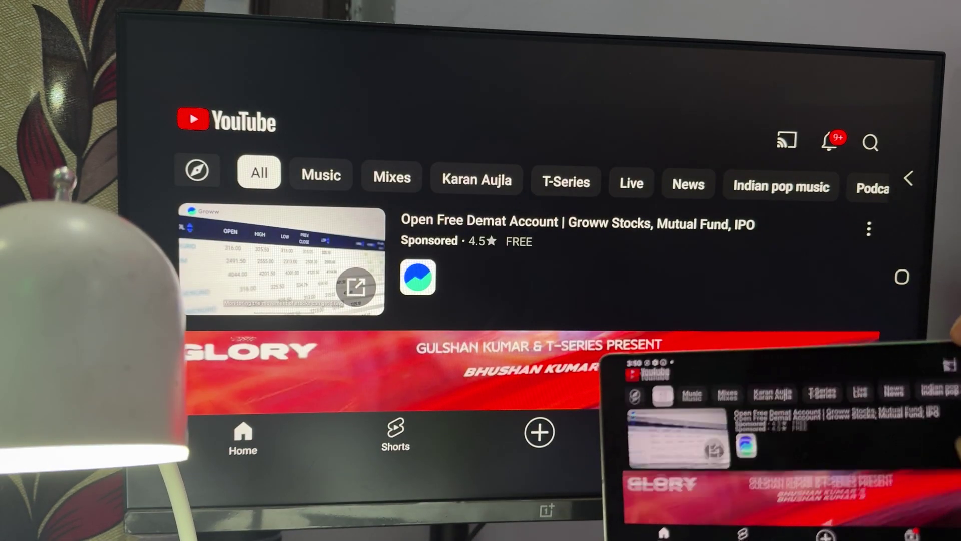
{"action": "scroll", "coordinate": [525, 263], "scroll_direction": "down", "scroll_amount": 5}
{"action": "scroll", "coordinate": [526, 263], "scroll_direction": "down", "scroll_amount": 5}
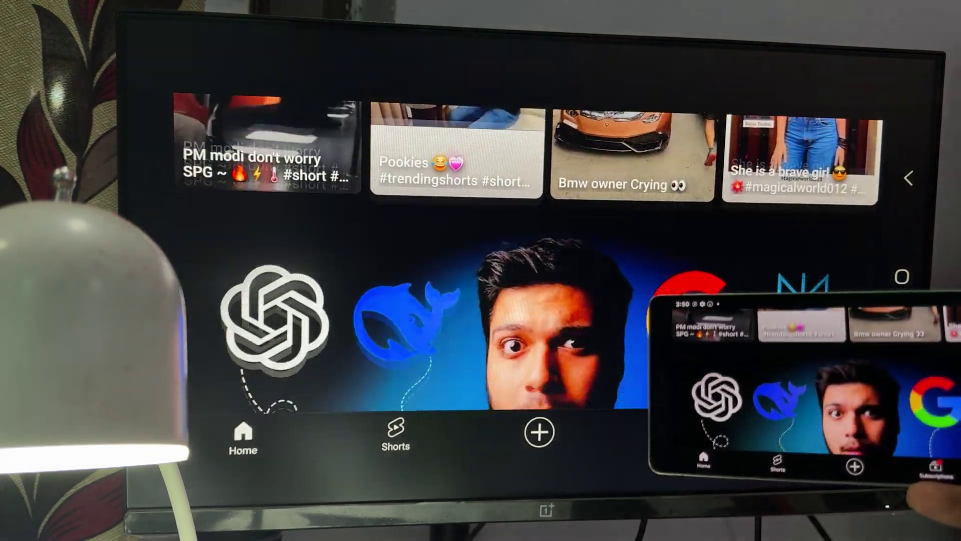
{"action": "scroll", "coordinate": [525, 263], "scroll_direction": "down", "scroll_amount": 3}
{"action": "scroll", "coordinate": [526, 263], "scroll_direction": "down", "scroll_amount": 3}
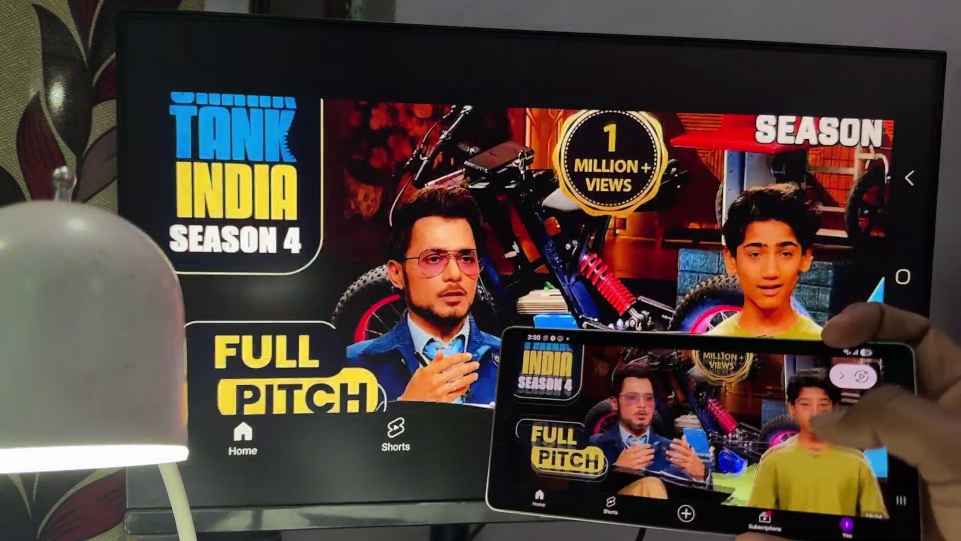
{"action": "scroll", "coordinate": [526, 263], "scroll_direction": "down", "scroll_amount": 3}
{"action": "scroll", "coordinate": [526, 263], "scroll_direction": "down", "scroll_amount": 3}
{"action": "scroll", "coordinate": [526, 262], "scroll_direction": "down", "scroll_amount": 3}
{"action": "scroll", "coordinate": [525, 263], "scroll_direction": "down", "scroll_amount": 3}
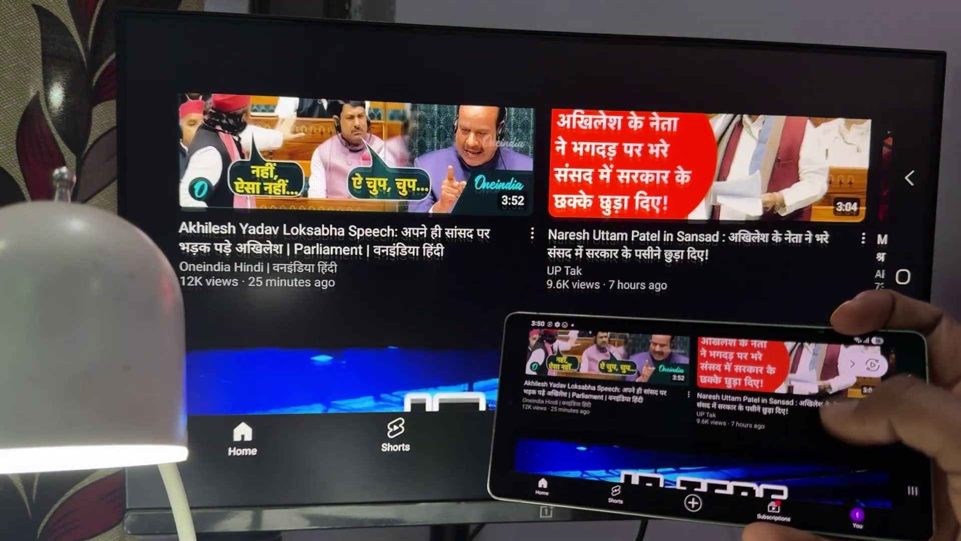
{"action": "scroll", "coordinate": [526, 263], "scroll_direction": "down", "scroll_amount": 3}
{"action": "left_click", "coordinate": [905, 276]}
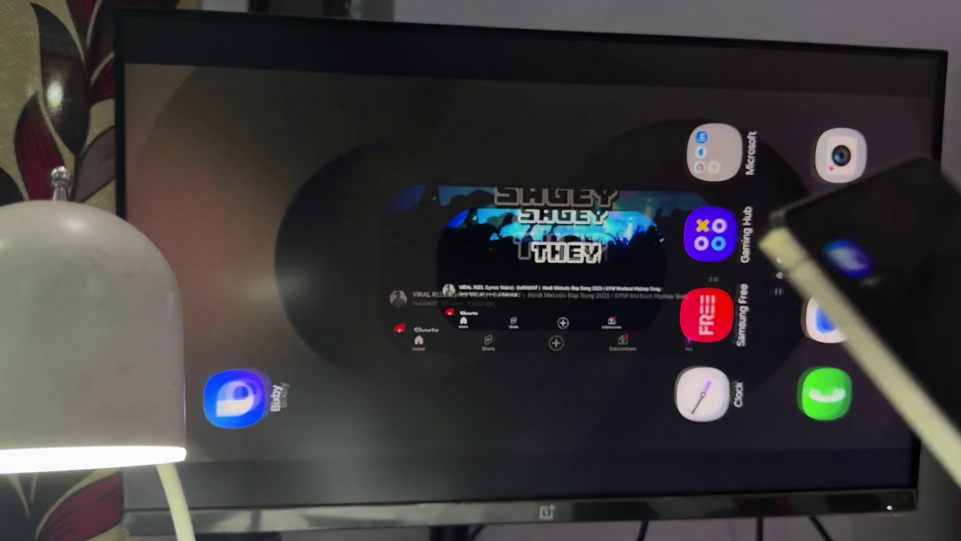